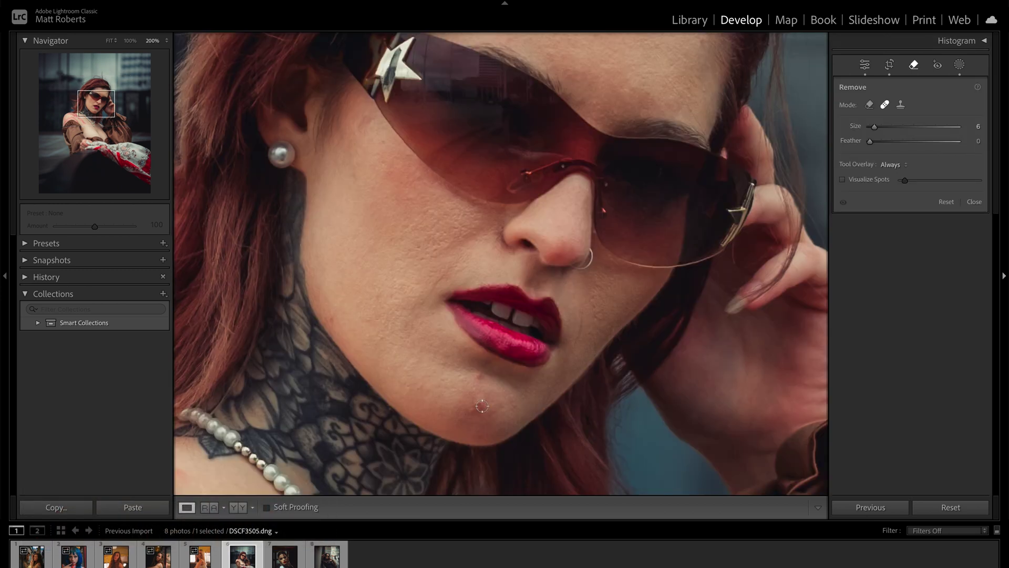
# Heal blemishes on the chin and upper forehead, undoing two misplaced heals.
pyautogui.click(482, 406)
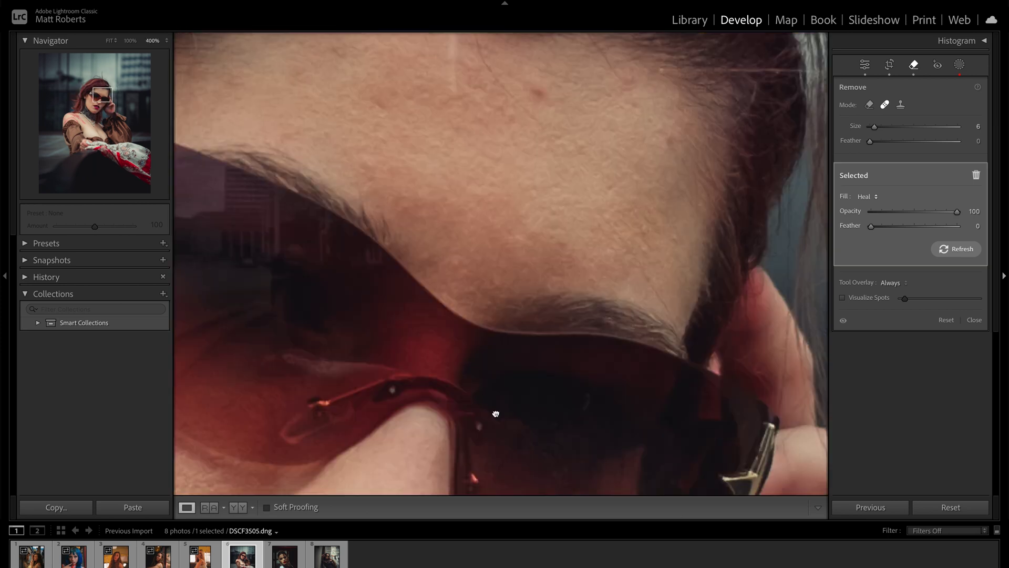
pyautogui.moveTo(489, 169); pyautogui.dragTo(510, 183)
pyautogui.hotkey('ctrl', 'z')
pyautogui.hotkey('ctrl', 'z')
pyautogui.hotkey('ctrl', 'z')
pyautogui.hotkey('ctrl', 'z')
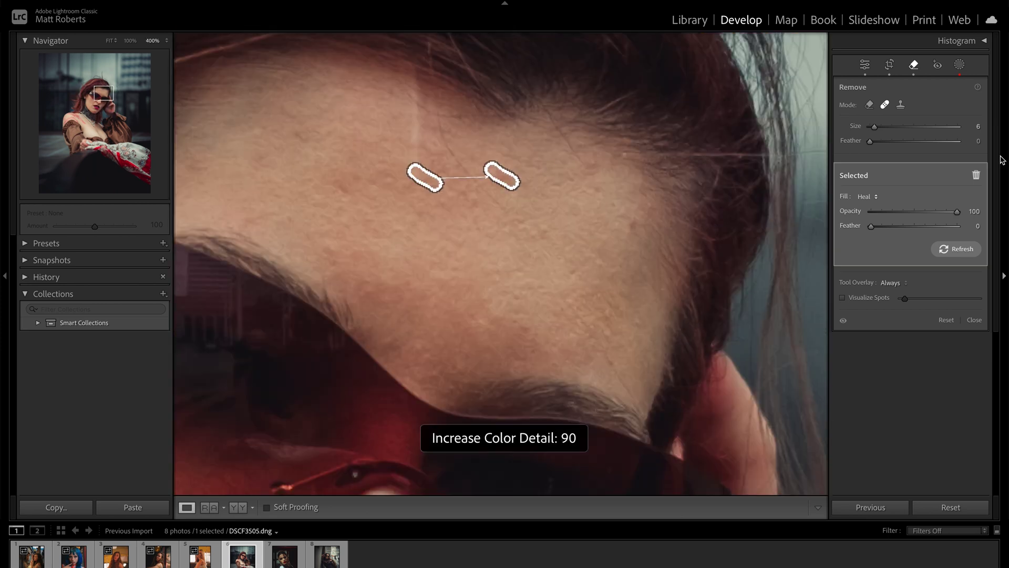
pyautogui.hotkey('ctrl', 'z')
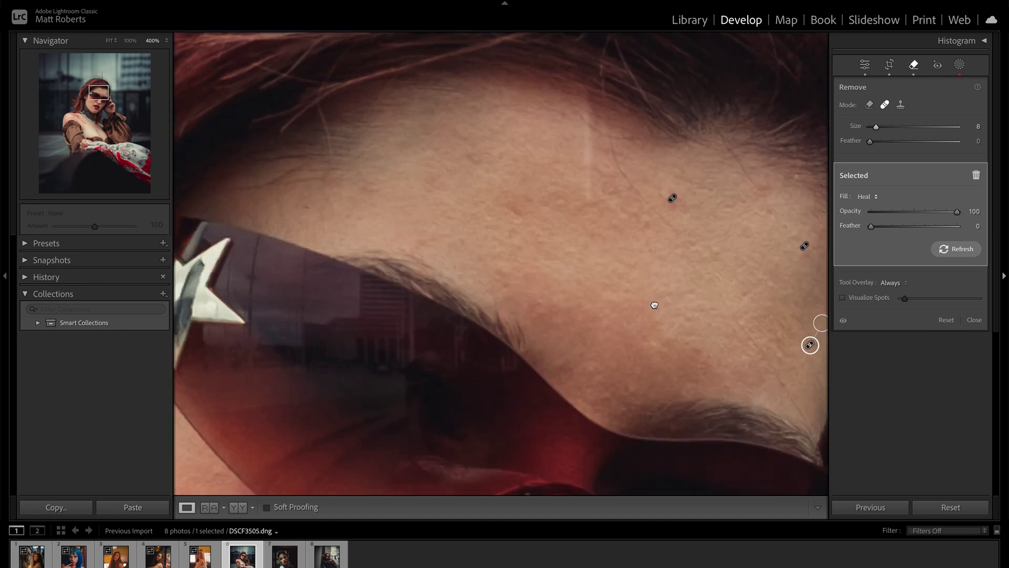
pyautogui.click(468, 146)
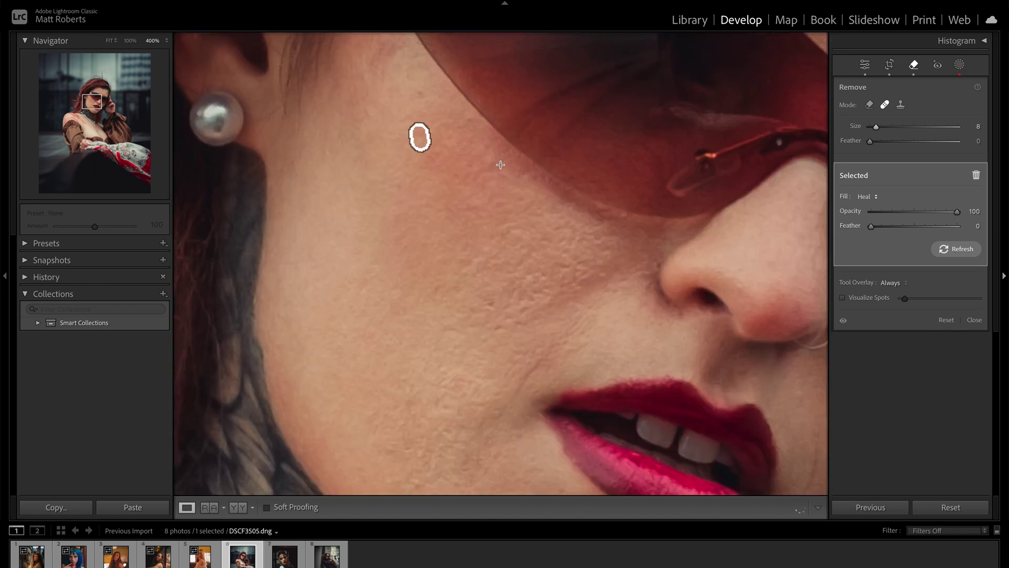
# Zoom out, heal another forehead spot in Heal mode, and show the Masking panel.
pyautogui.hotkey('ctrl', '-')
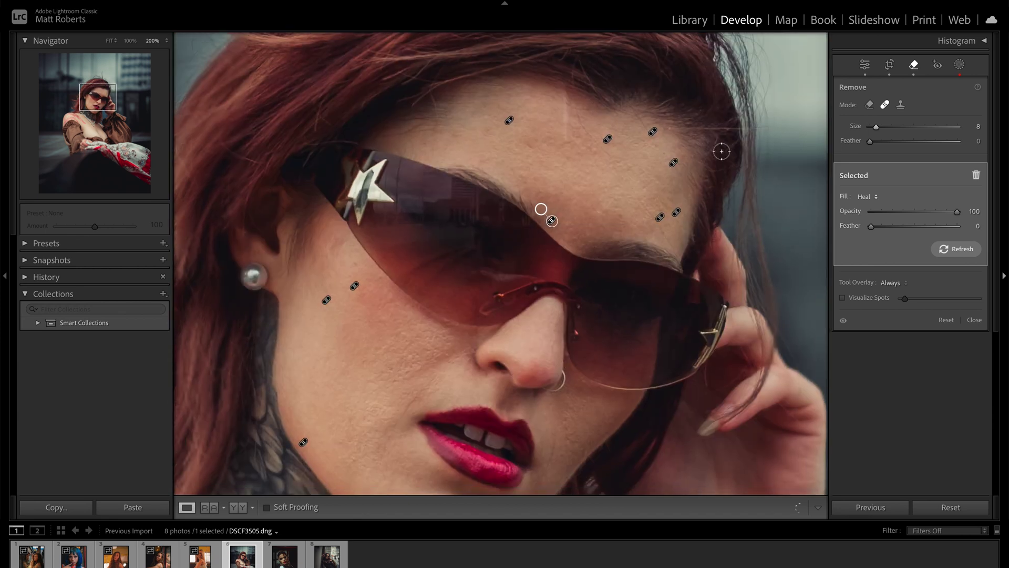
pyautogui.hotkey('ctrl', '-')
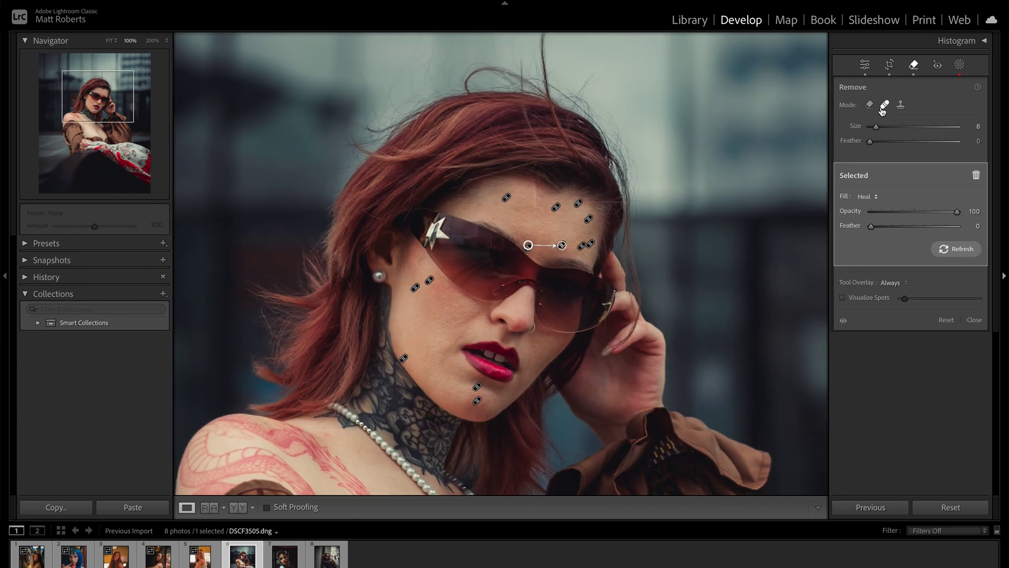
pyautogui.click(869, 104)
pyautogui.press('q')
pyautogui.press('q')
pyautogui.click(559, 254)
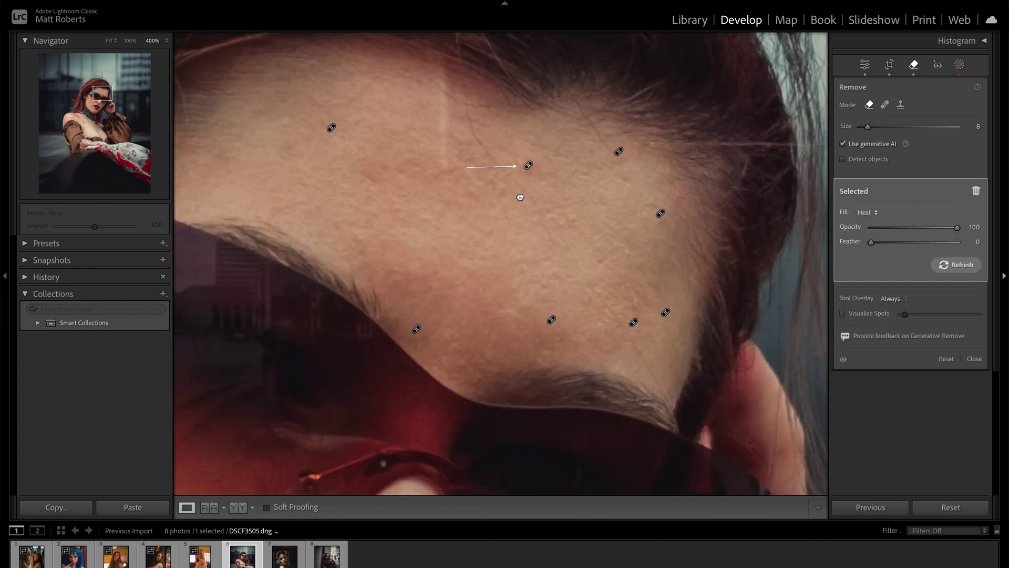
pyautogui.click(885, 105)
pyautogui.click(528, 166)
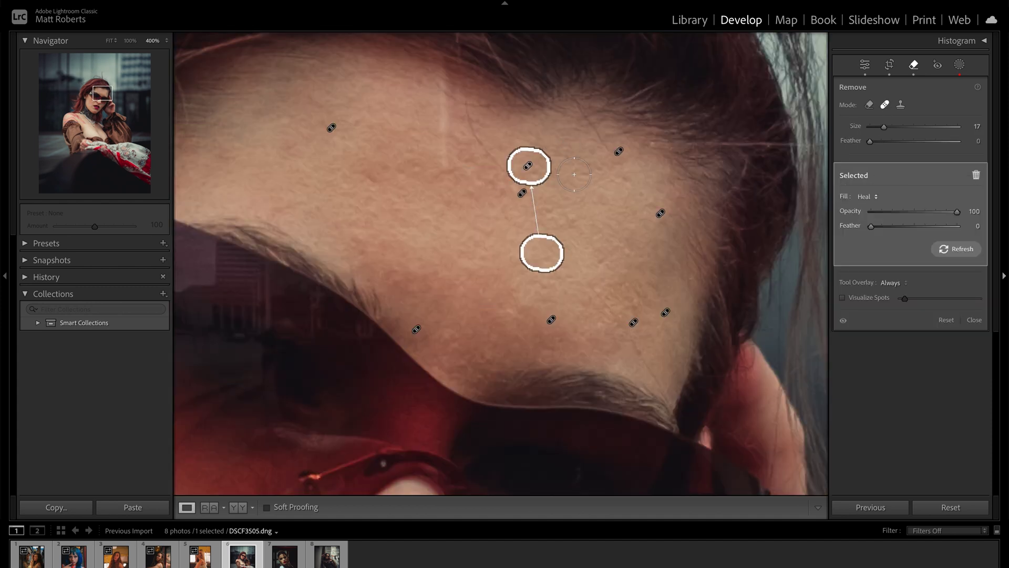
pyautogui.click(960, 67)
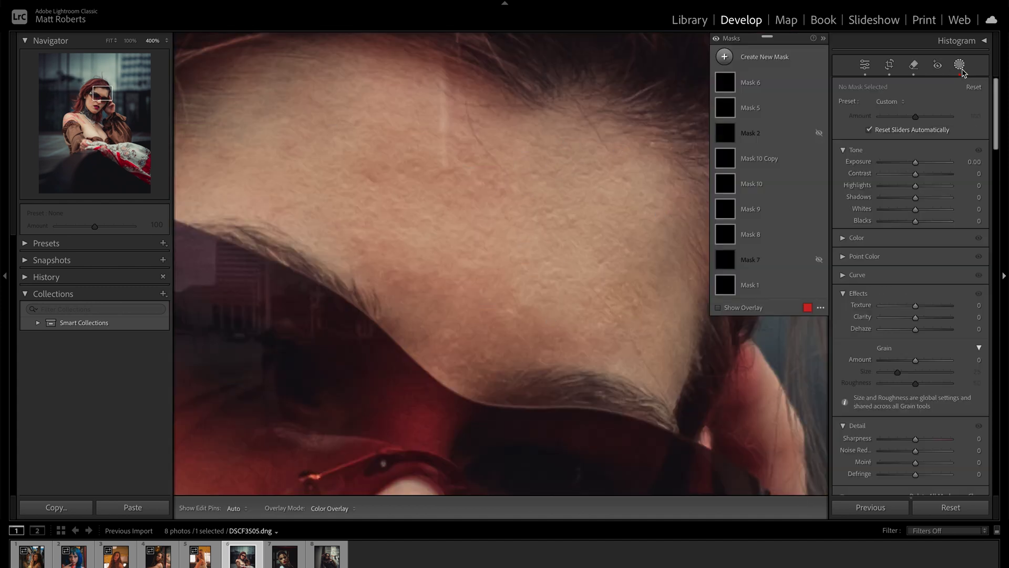
# Fit the full portrait in view and bring up the Create New Mask list of mask types.
pyautogui.click(689, 130)
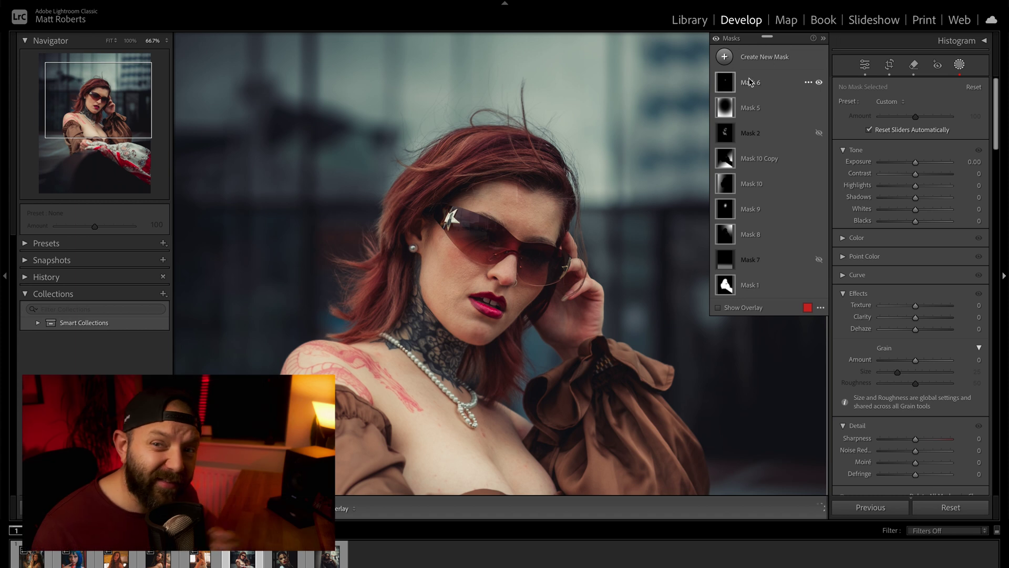
pyautogui.click(724, 61)
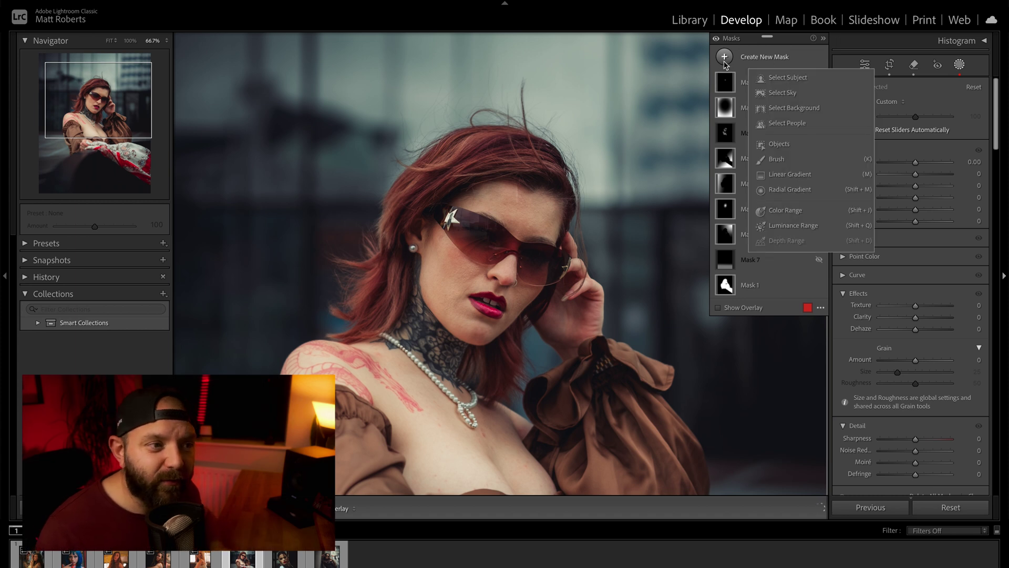
# Create a Select People mask for Person 1 covering Facial Skin and Body Skin.
pyautogui.click(786, 124)
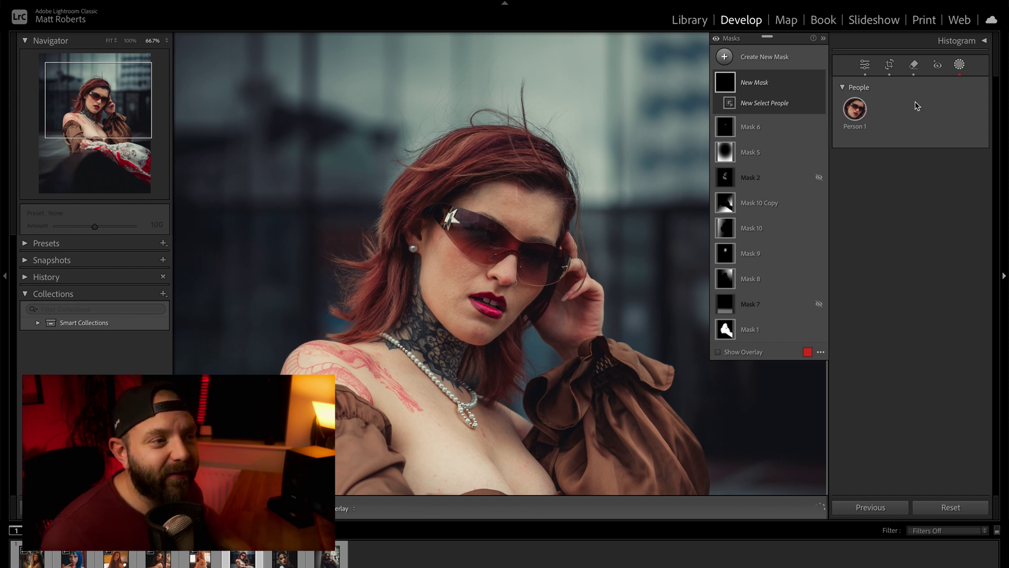
pyautogui.click(852, 117)
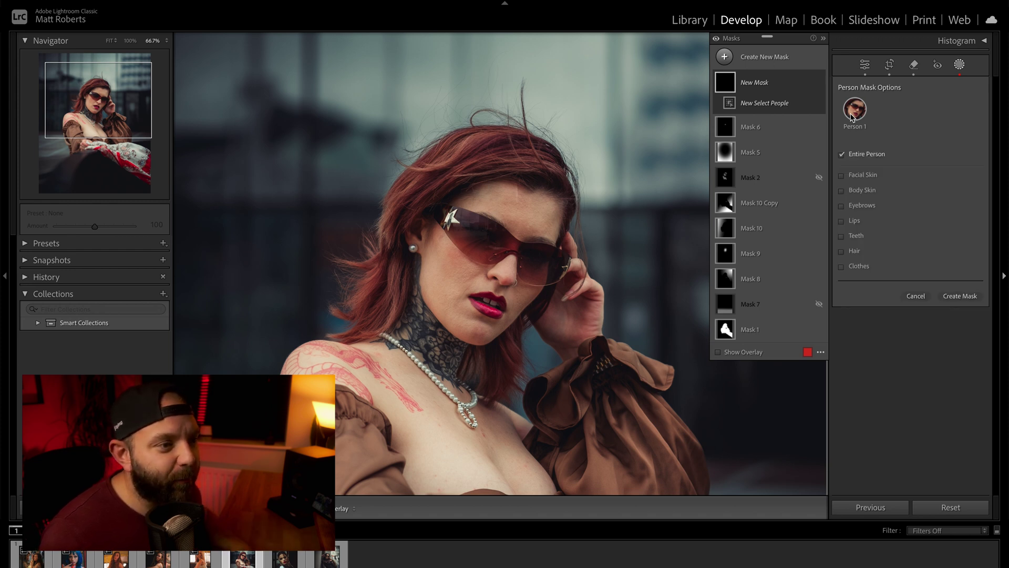
pyautogui.click(842, 191)
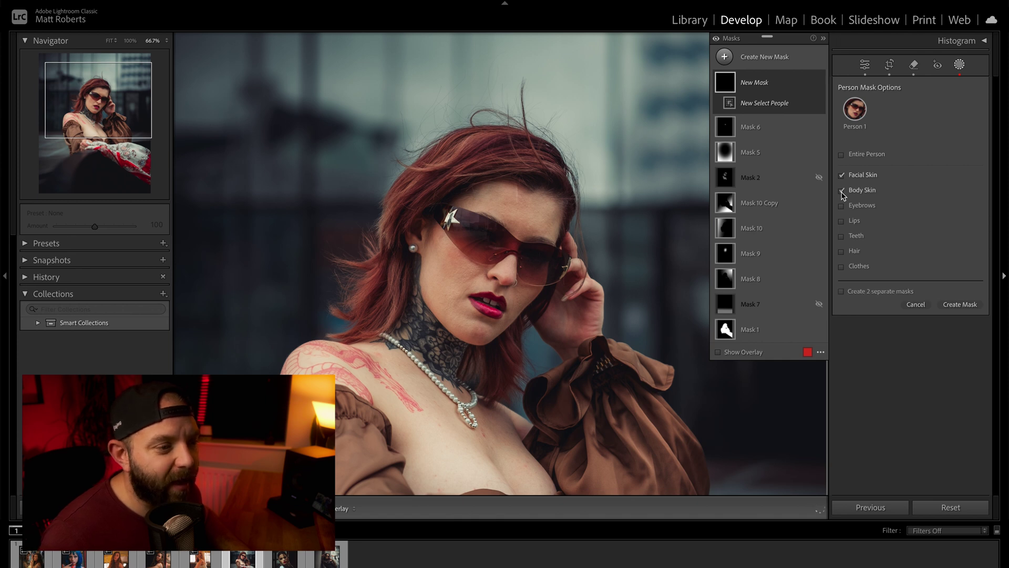
pyautogui.click(964, 306)
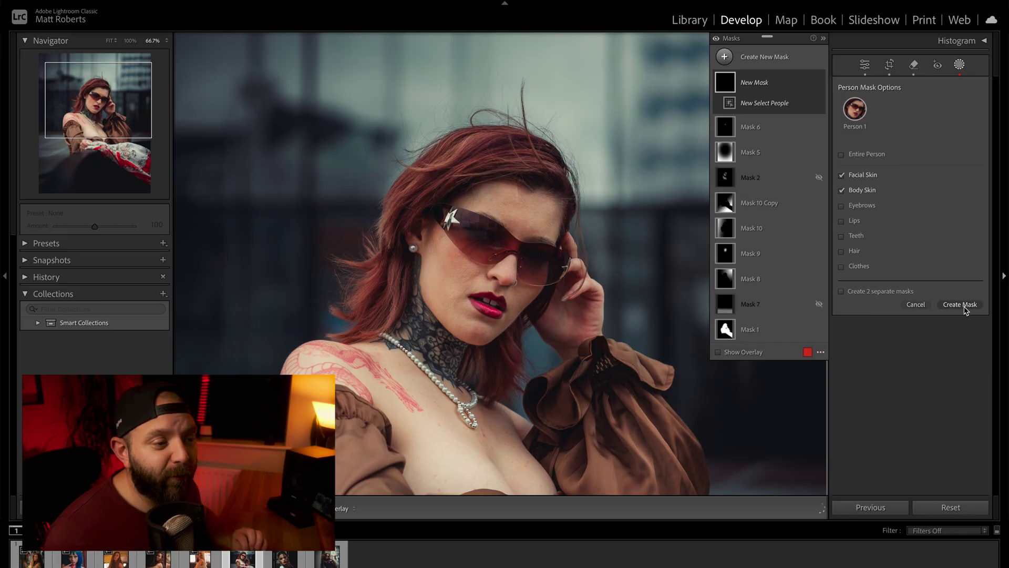
pyautogui.click(962, 305)
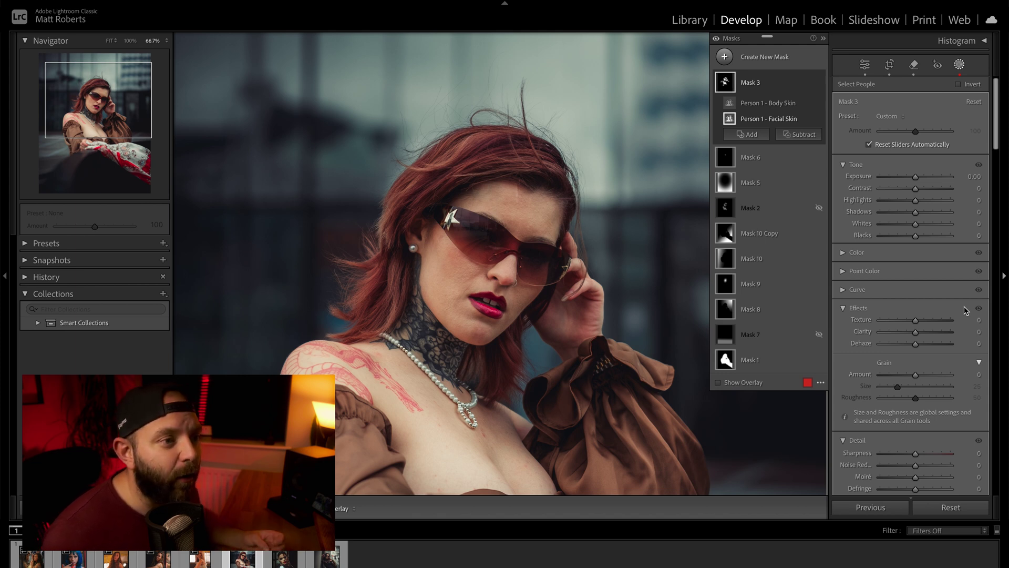
# Apply the Soften Skin (Lite) preset to Mask 3 (Texture -35, Clarity -15).
pyautogui.click(902, 117)
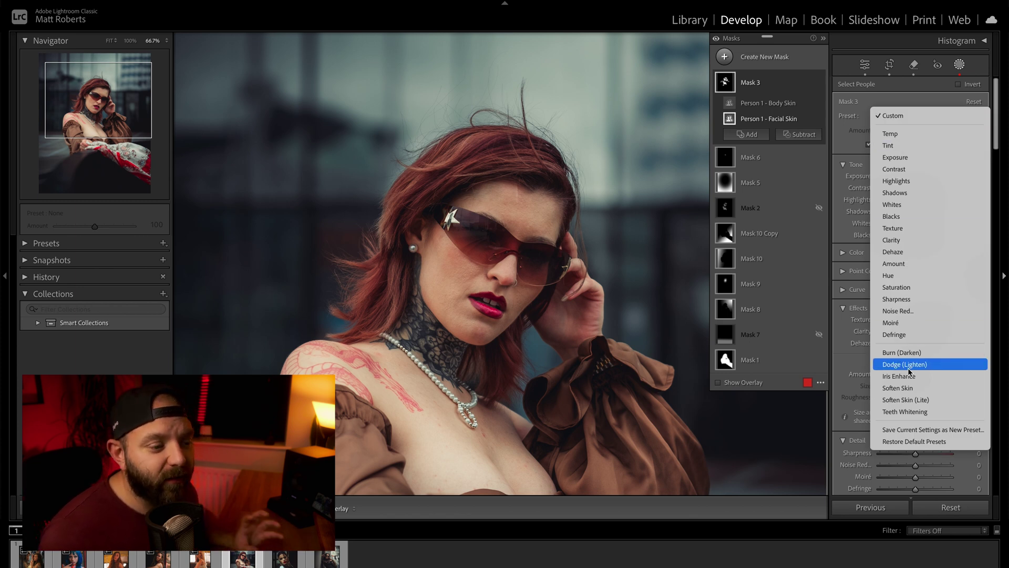
pyautogui.click(930, 400)
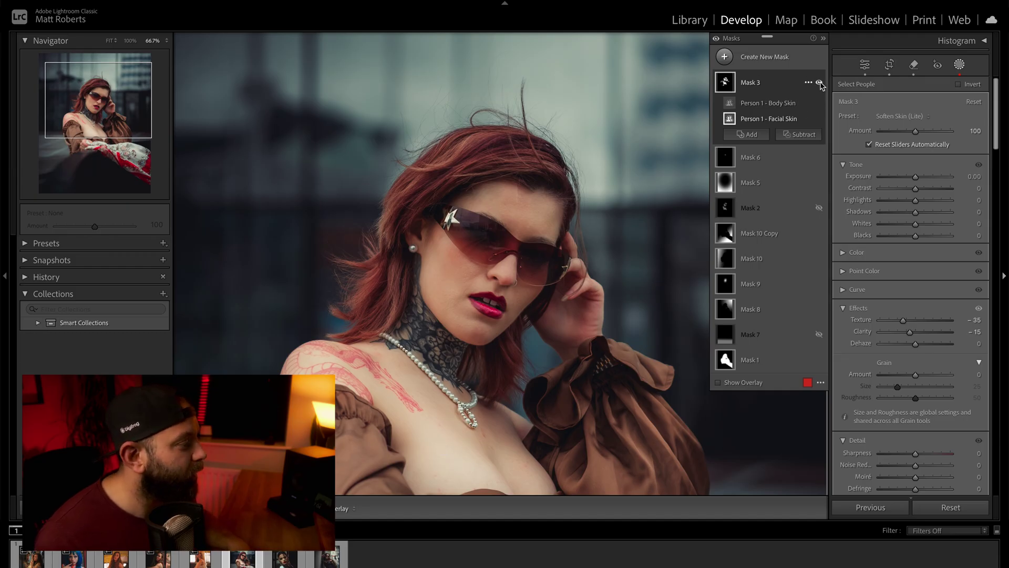
pyautogui.click(820, 83)
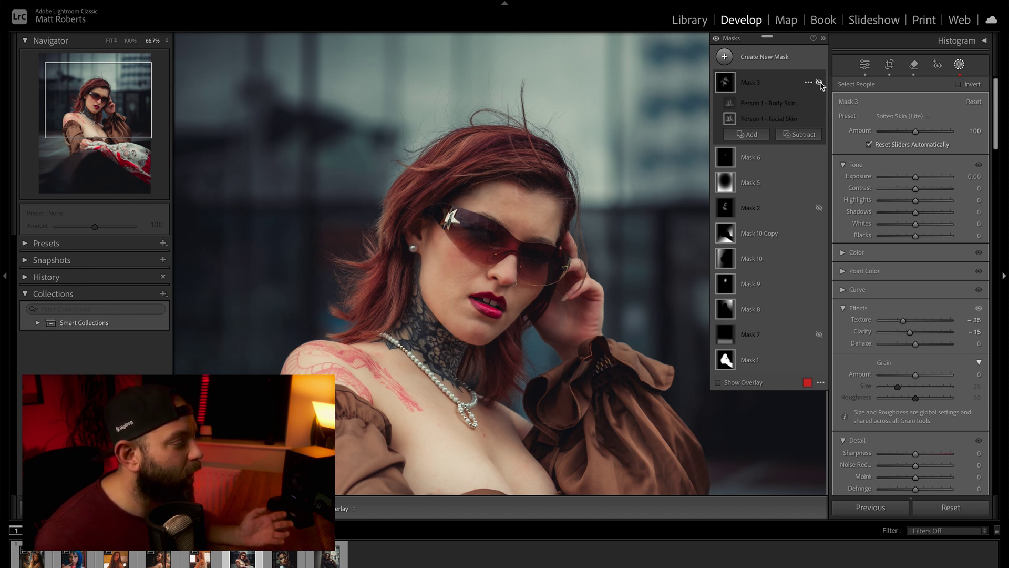
pyautogui.click(820, 83)
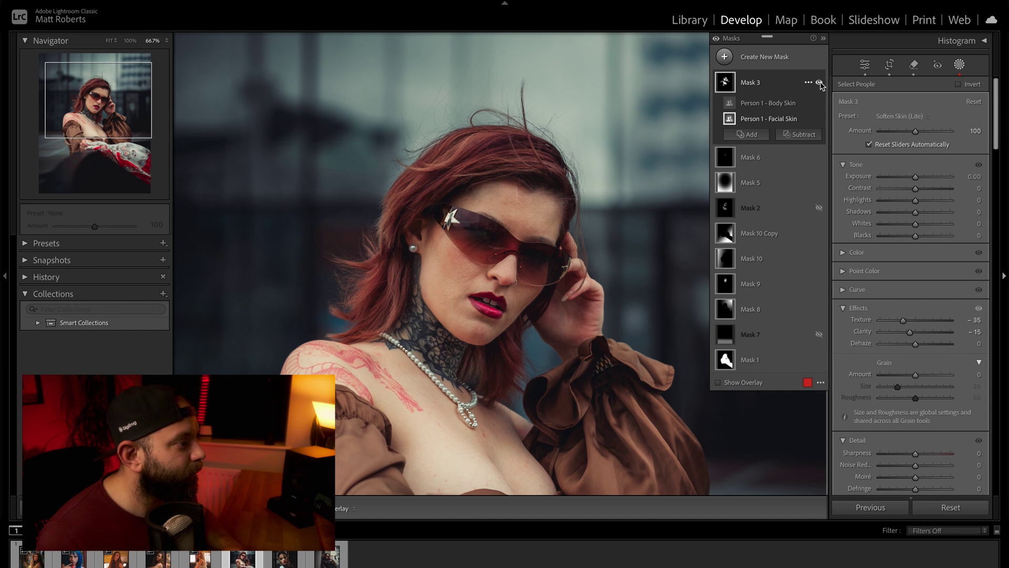
pyautogui.hotkey('ctrl', '=')
pyautogui.click(819, 83)
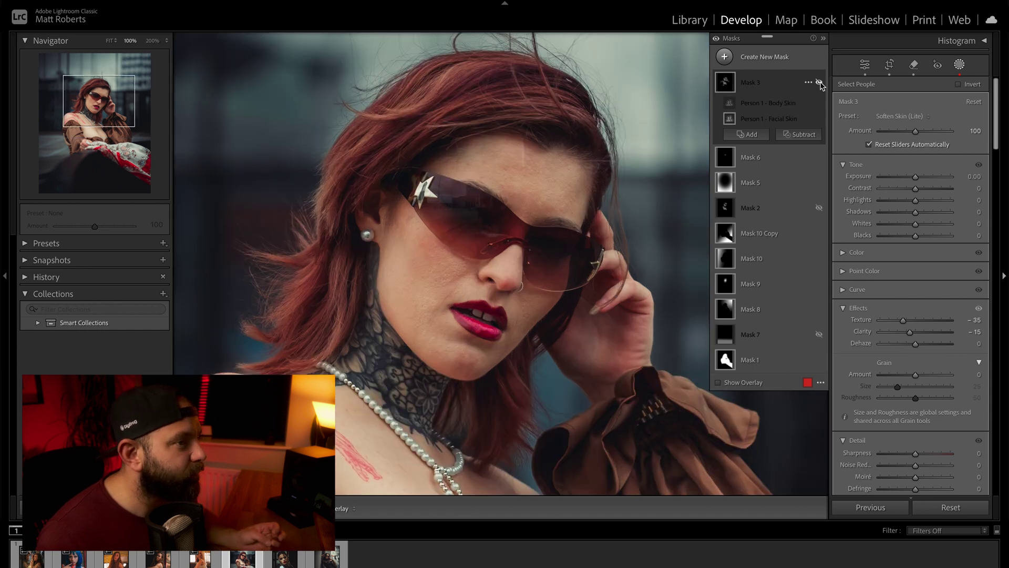
pyautogui.click(820, 83)
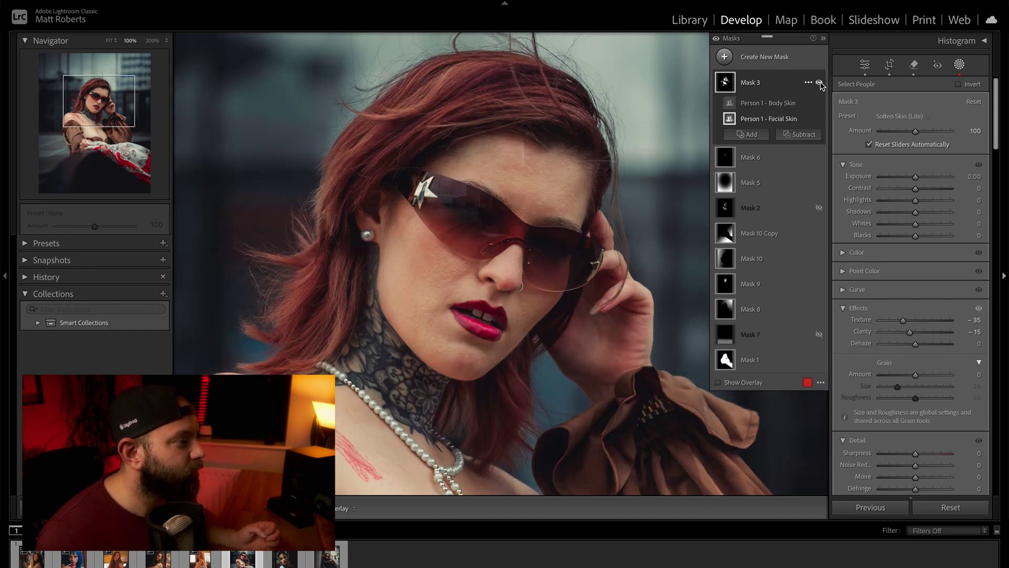
pyautogui.click(819, 83)
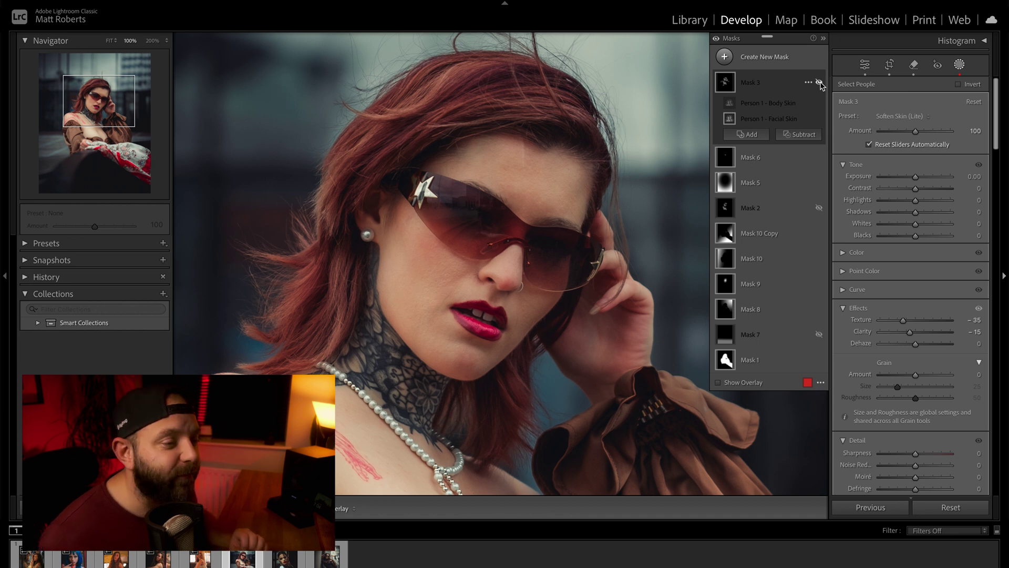
pyautogui.click(820, 83)
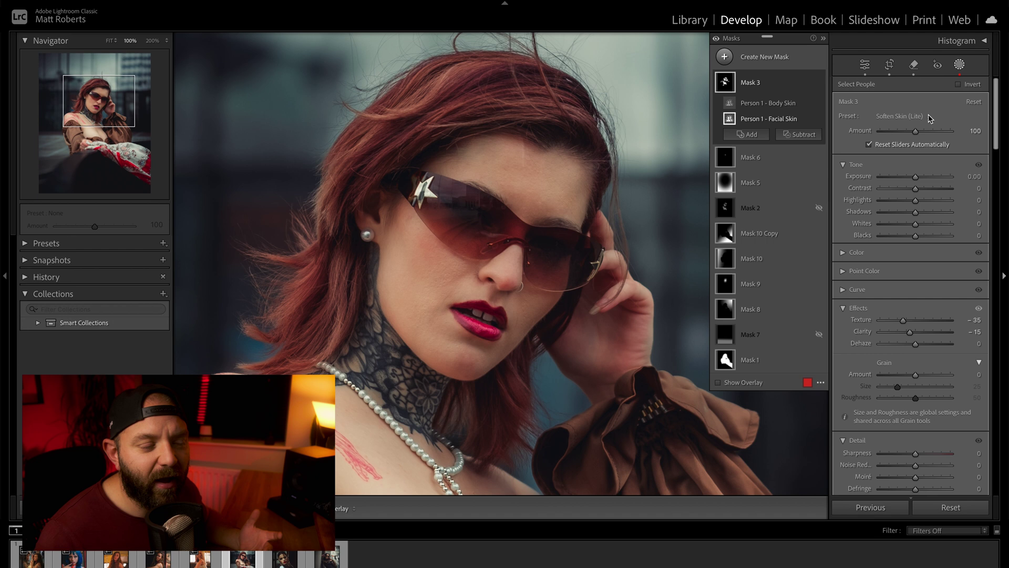
# Switch Mask 3 to the stronger Soften Skin preset (Clarity -100, Sharpness 25) and reopen the preset list.
pyautogui.click(928, 116)
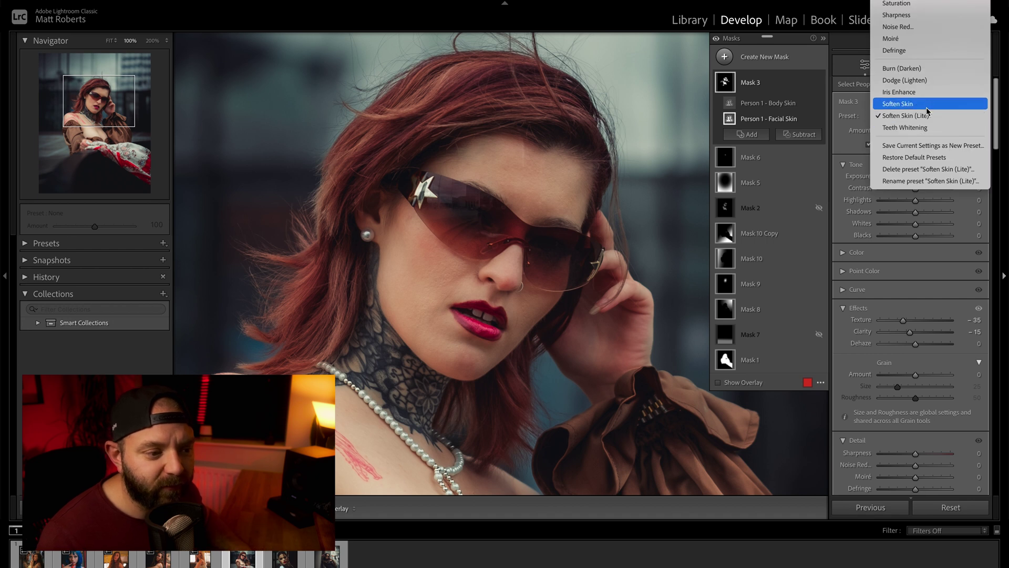
pyautogui.click(929, 103)
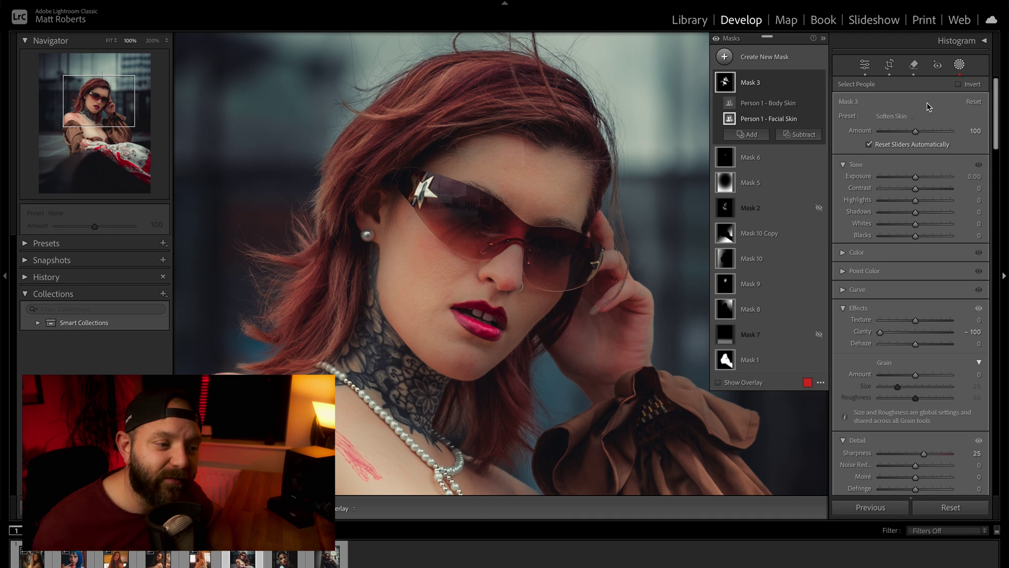
pyautogui.click(911, 116)
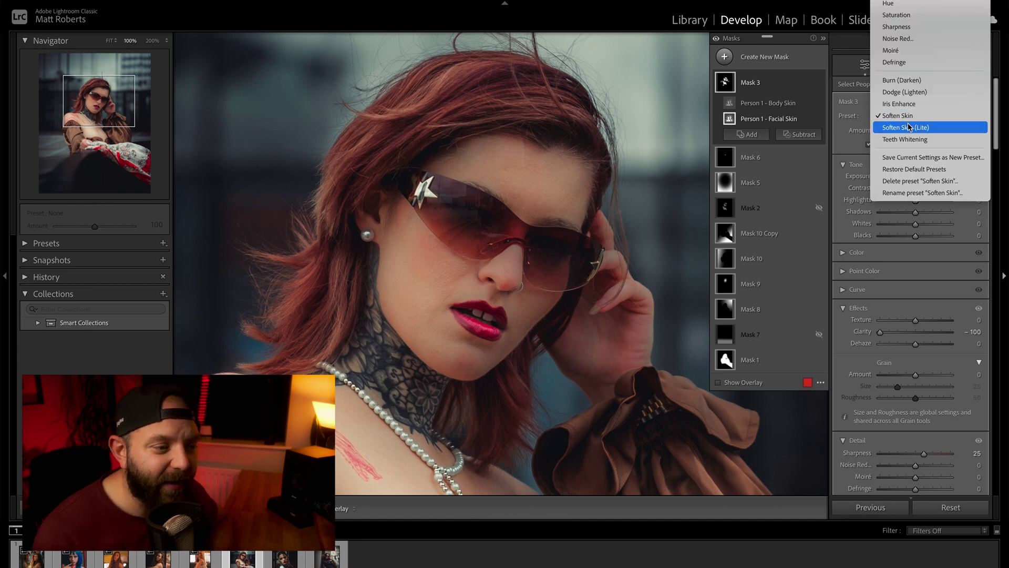